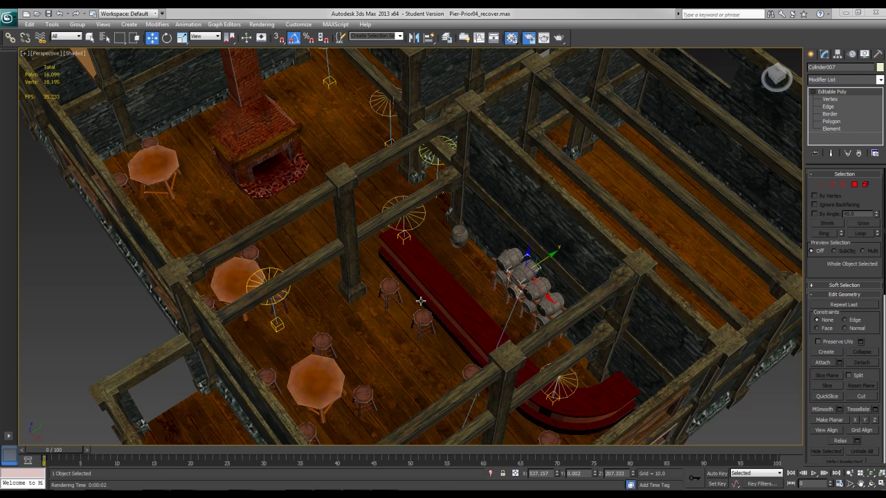
Select the red bar counter, a bar stool, the octagonal table and the barrels
middle_click_drag(410, 305, 396, 319)
scroll(380, 250, "down", 5)
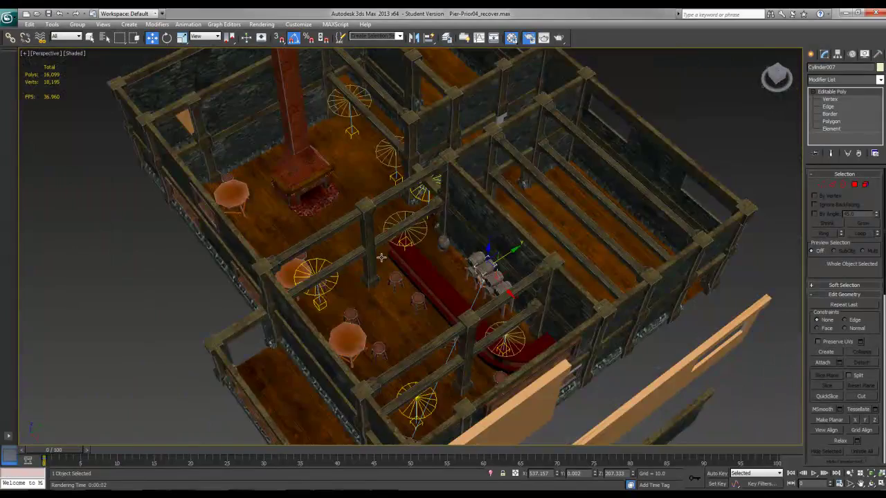
scroll(383, 257, "up", 5)
middle_click_drag(384, 262, 357, 255)
left_click(432, 272)
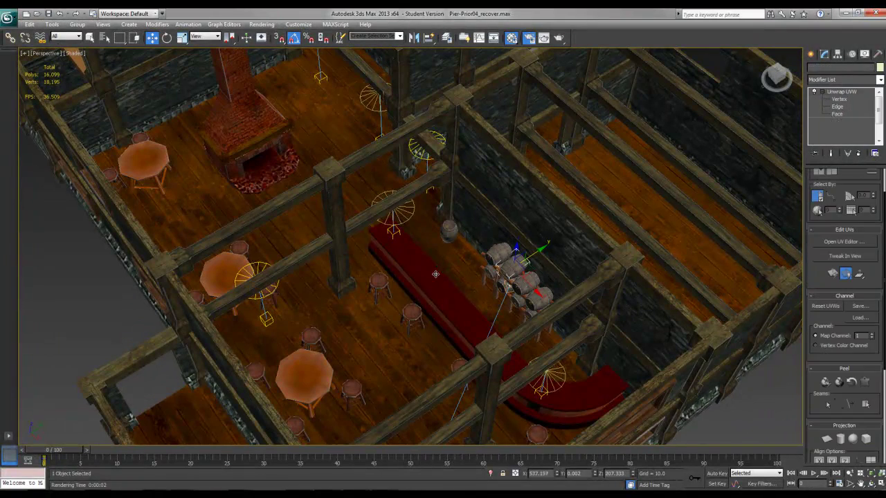
left_click(407, 312)
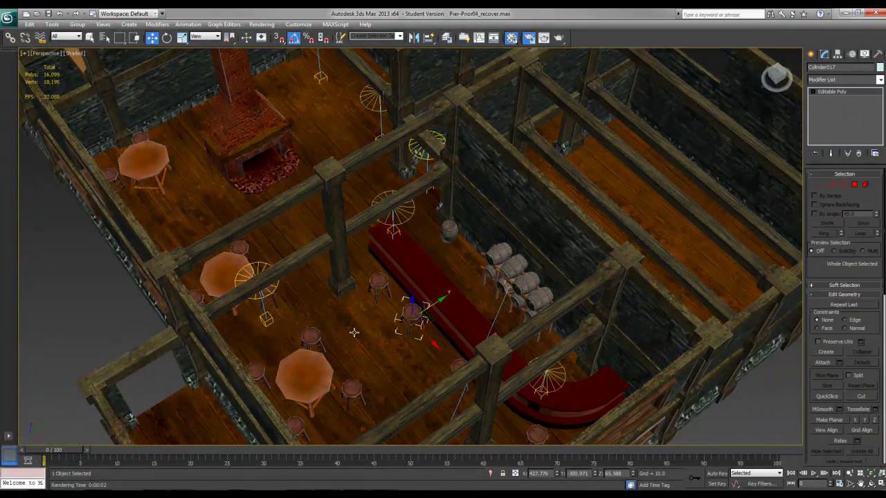
left_click(299, 367)
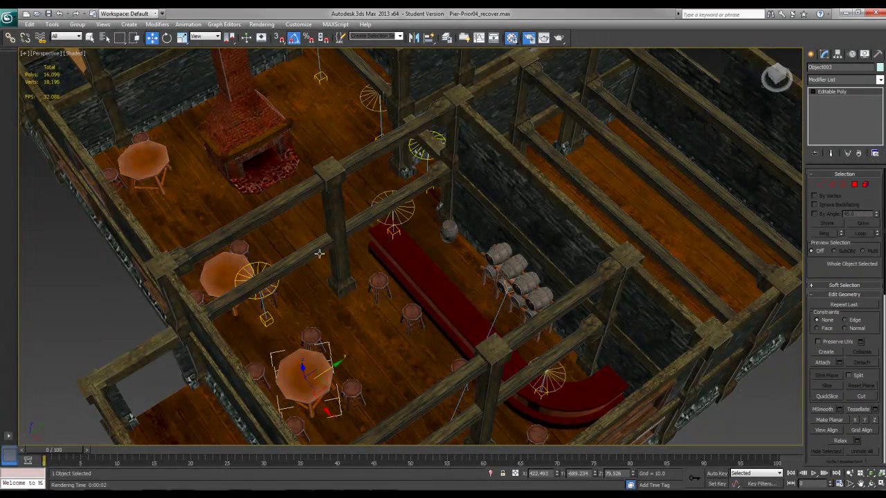
left_click(510, 261)
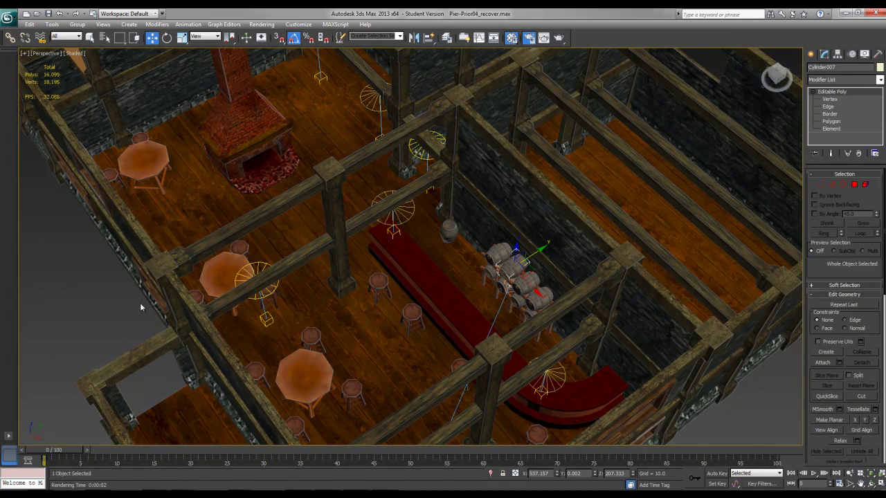
Select the front entrance beam and reframe the view over the front room and fireplace
middle_click_drag(139, 307, 473, 208)
left_click(436, 198)
scroll(448, 190, "up", 2)
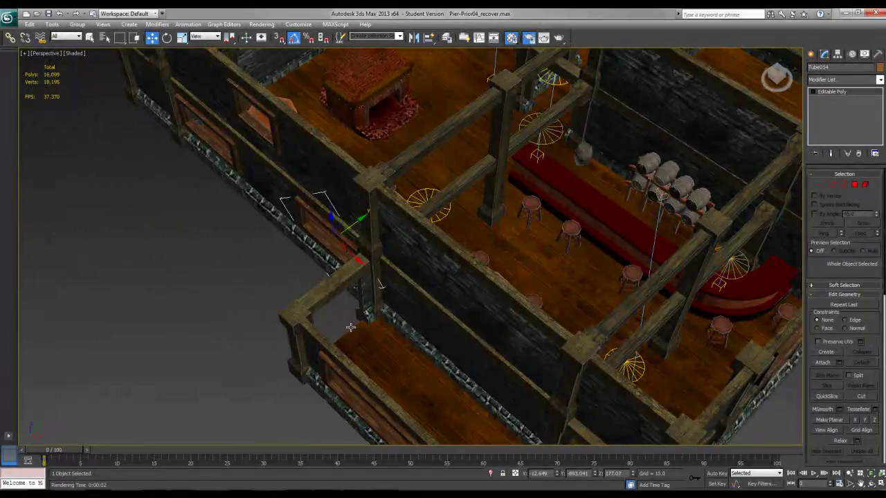
middle_click_drag(497, 347, 415, 214, "alt")
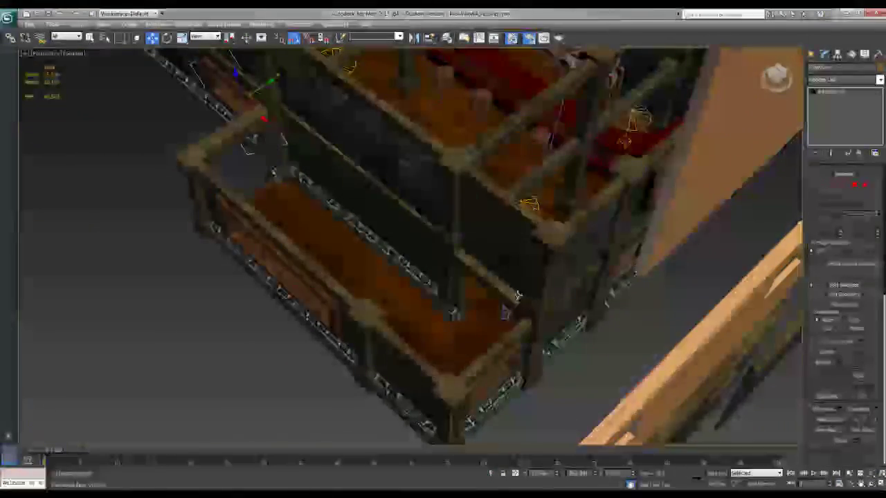
middle_click_drag(518, 295, 400, 236, "alt")
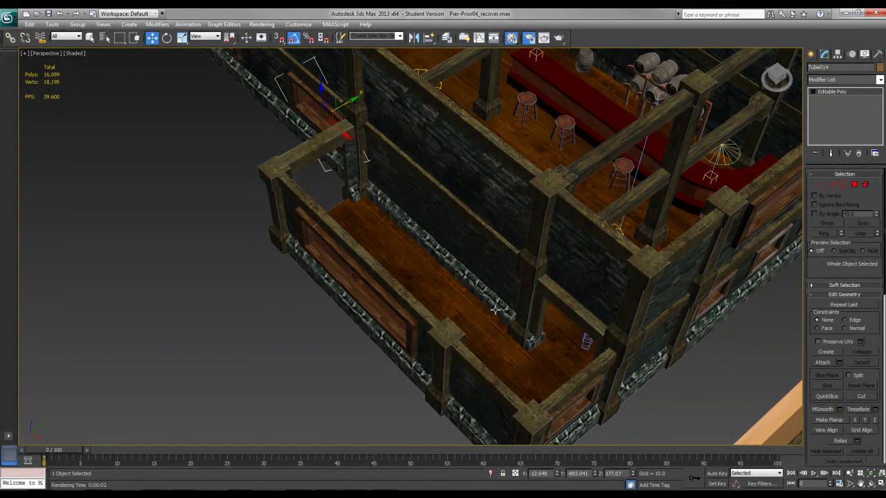
middle_click_drag(483, 282, 429, 194, "alt")
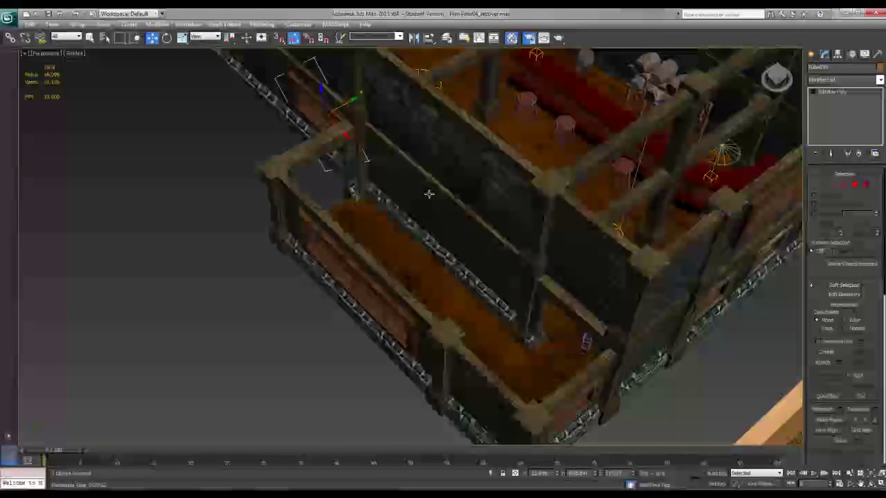
key("shift+z")
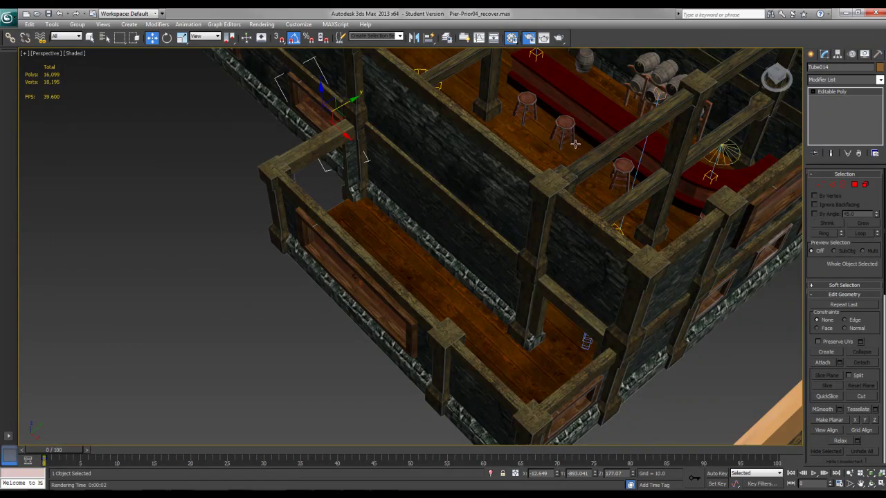
scroll(570, 168, "up", 6)
scroll(458, 293, "down", 6)
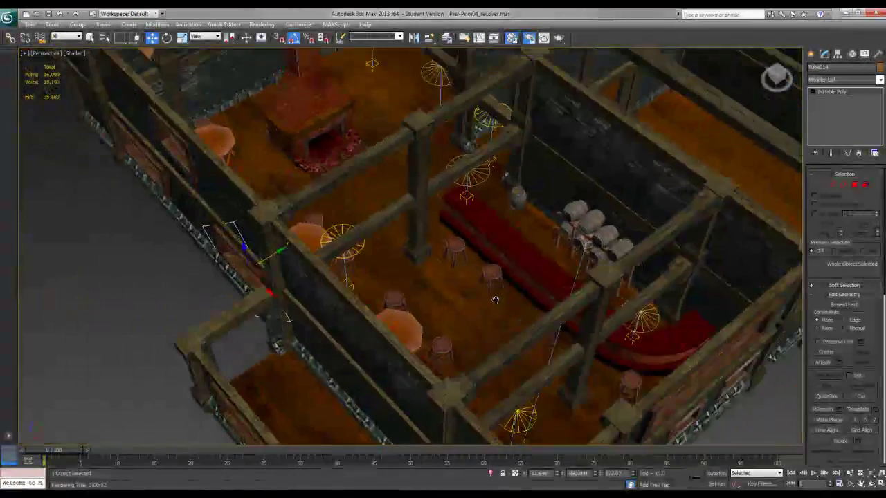
scroll(439, 241, "up", 5)
middle_click_drag(439, 241, 442, 299)
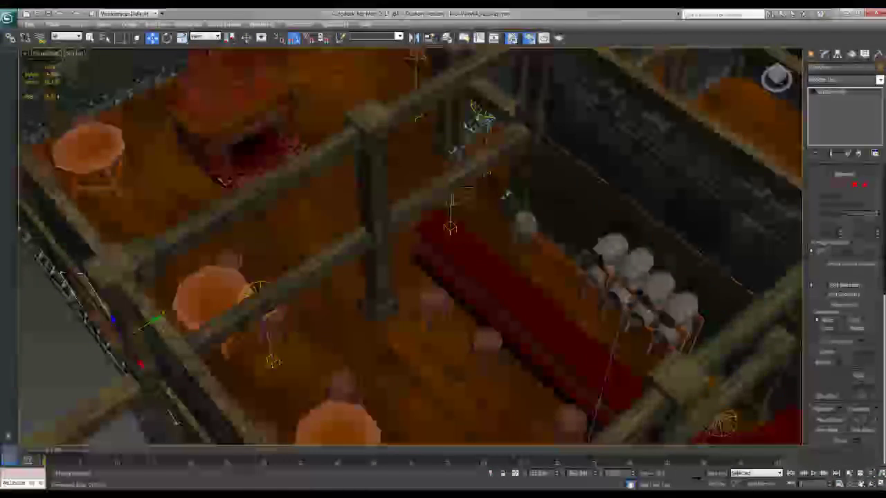
Switch to the rendered shots and step through them to the top-down image 03
key("alt+Tab")
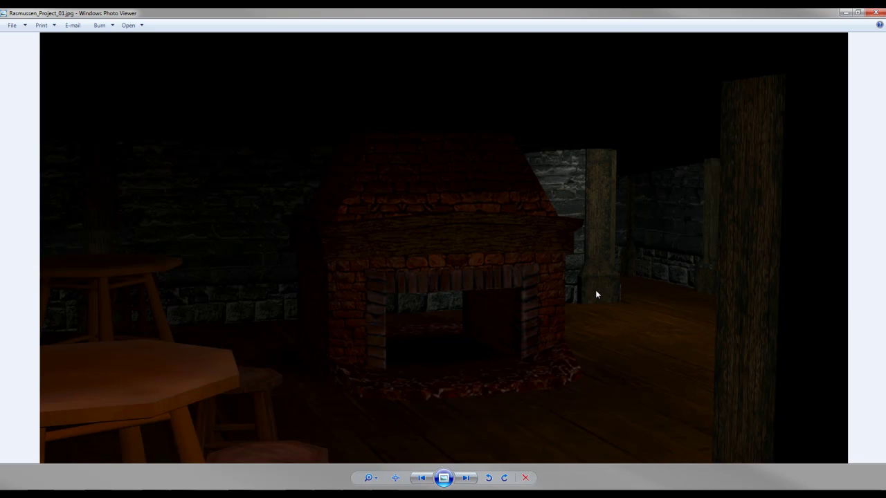
key("Right")
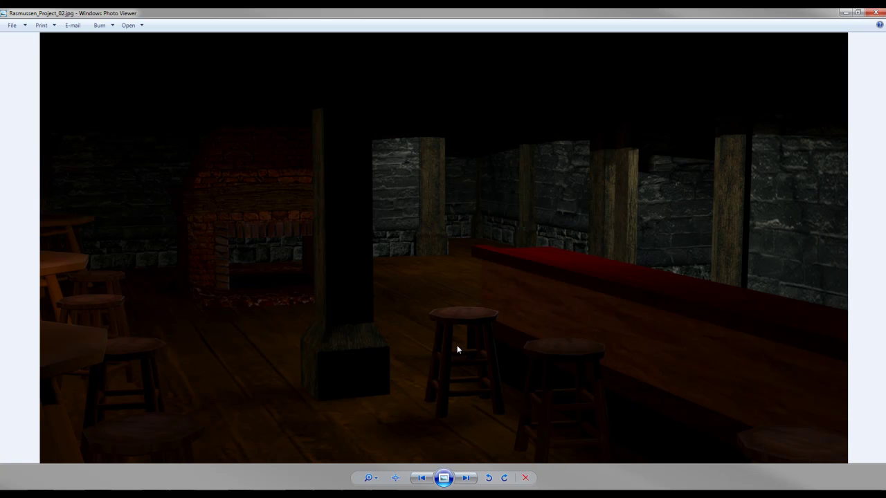
key("Left")
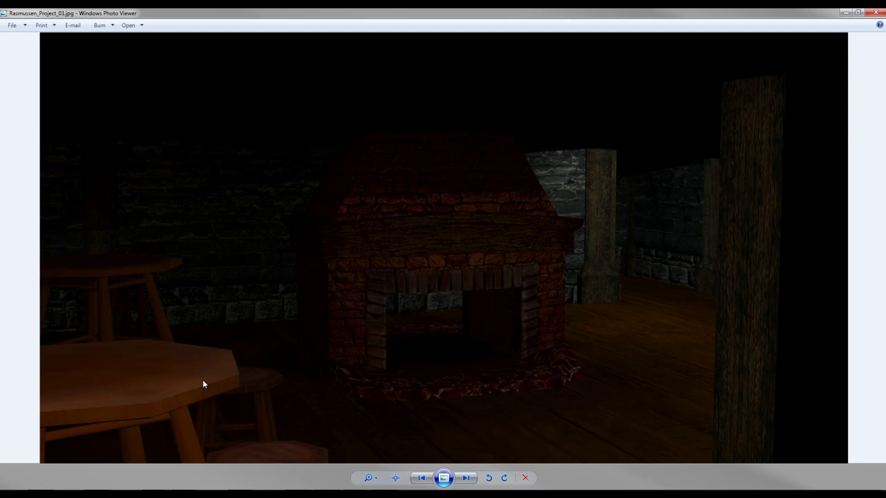
key("Right")
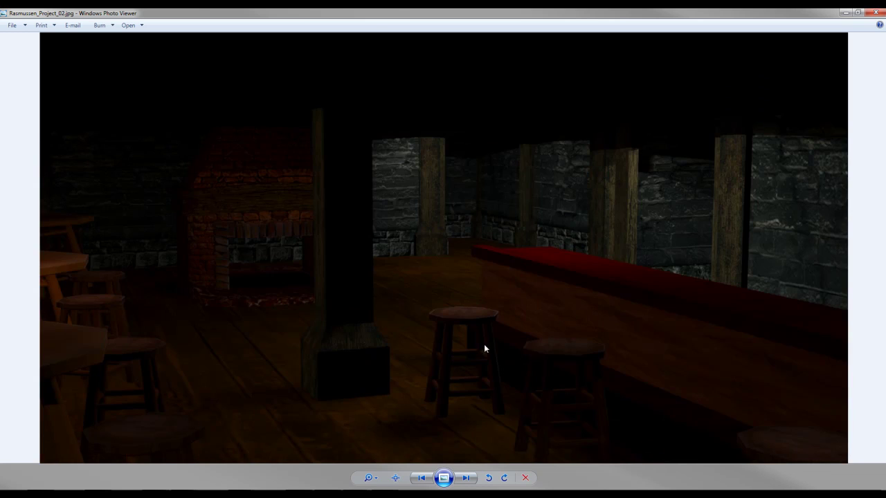
key("Right")
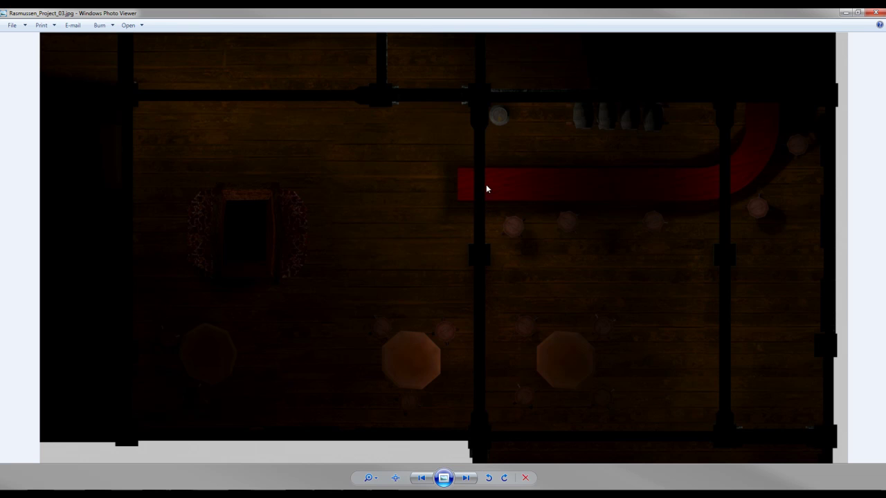
Step back to image 02, then forward to Rasmussen_Project_04.jpg
key("Left")
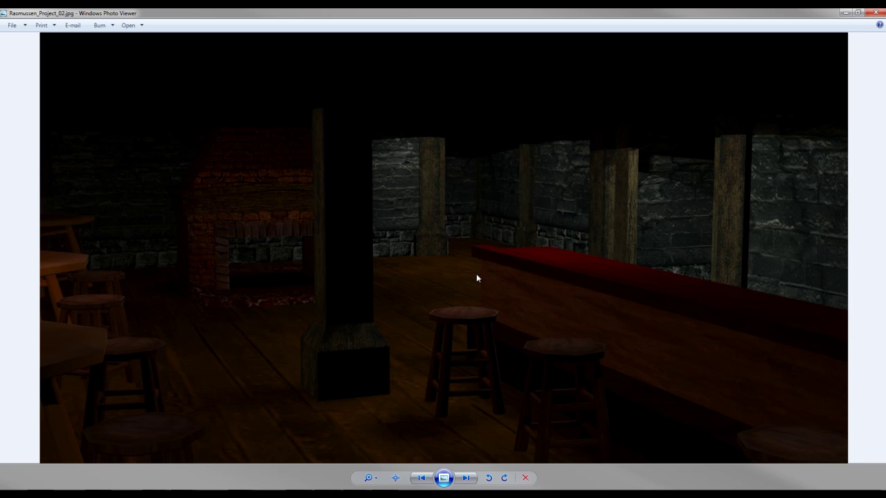
key("Right")
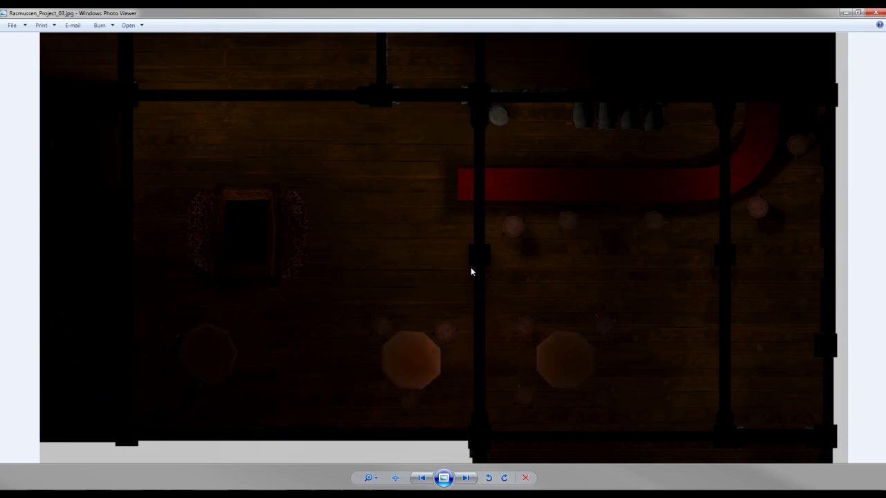
key("Right")
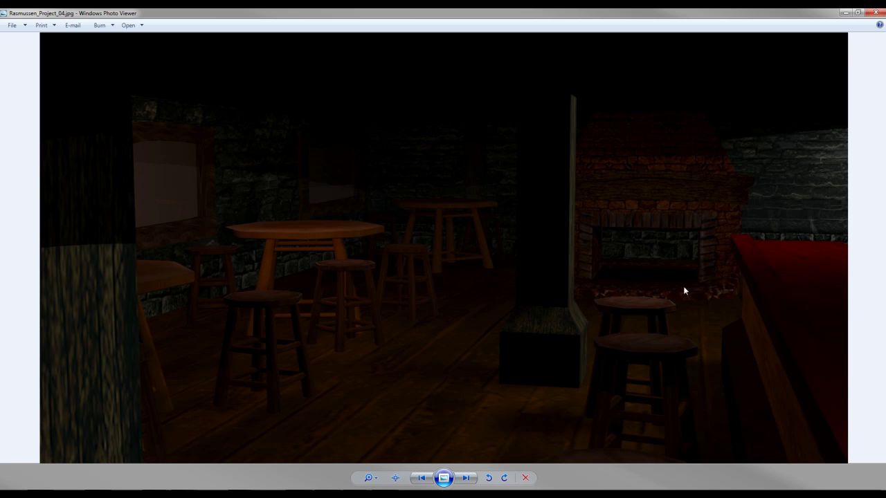
key("Right")
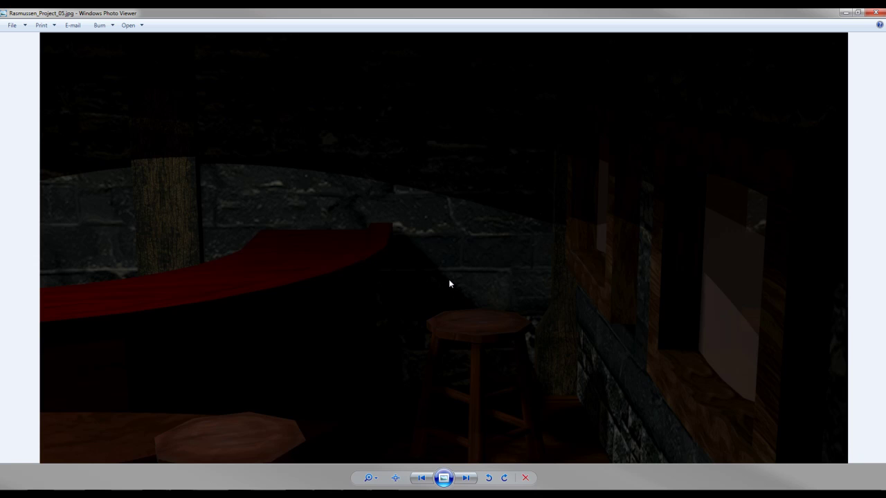
key("Left")
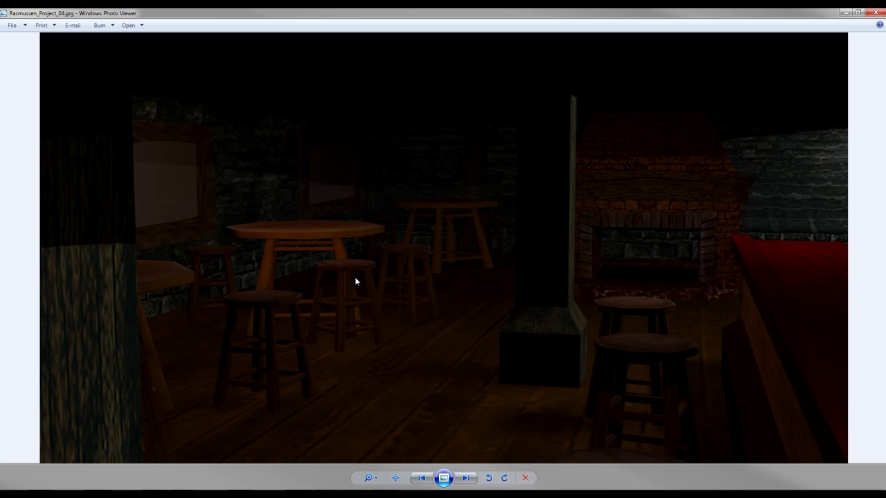
Step through the remaining renders back to the first, then close Windows Photo Viewer
key("Right")
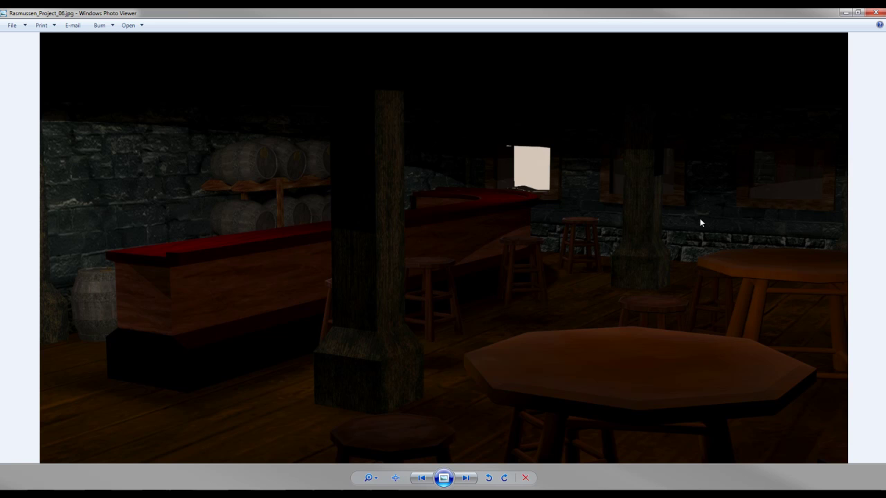
key("Right")
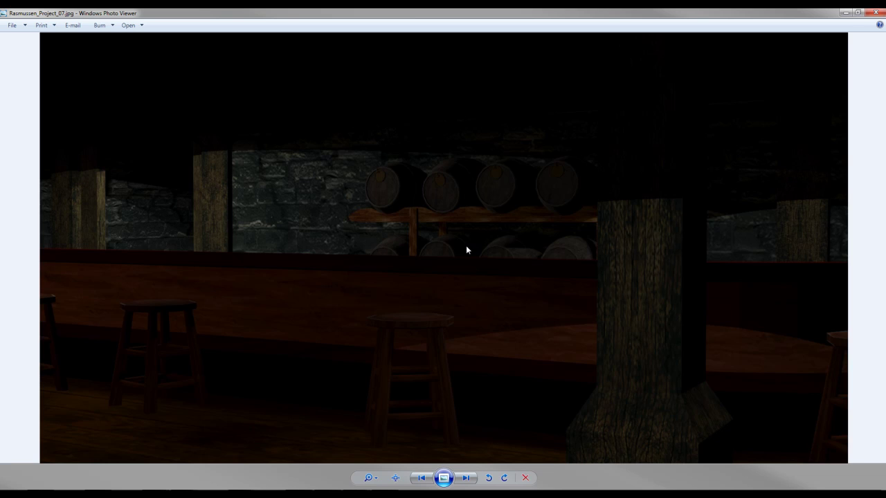
key("Right")
key("Right")
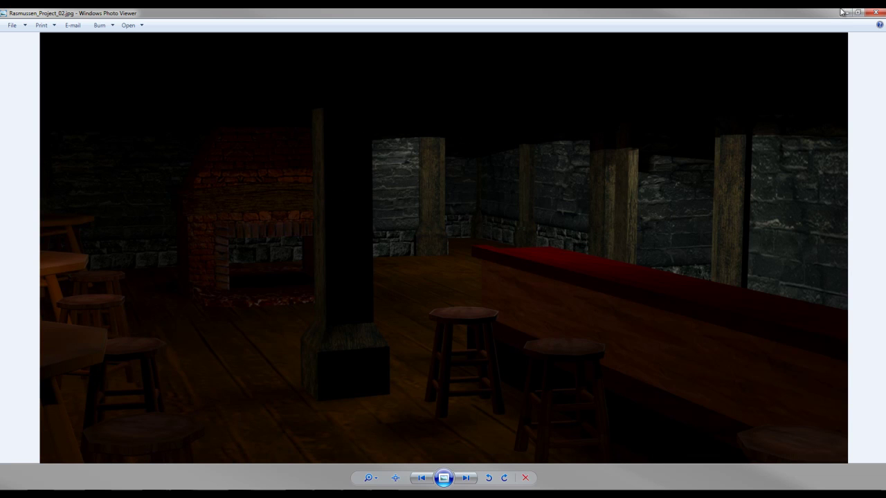
left_click(875, 12)
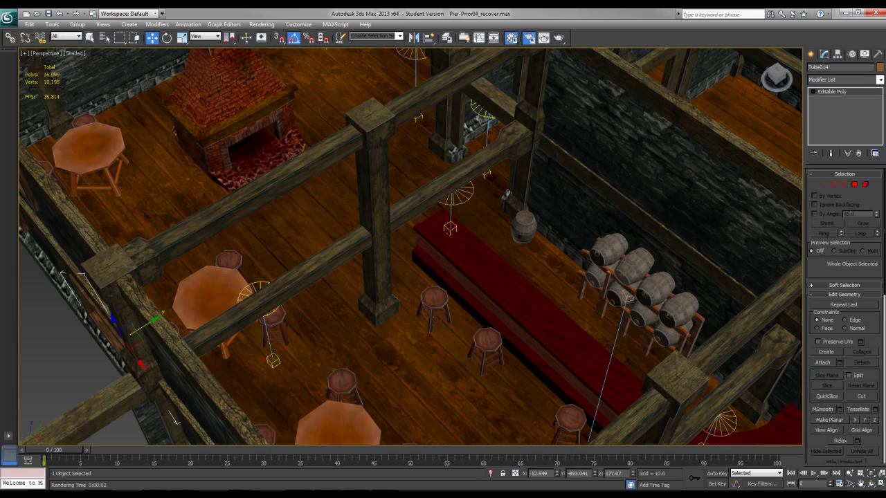
Orbit to a lower side angle and select the three orange wall panels
middle_click_drag(397, 246, 328, 211)
scroll(328, 211, "down", 5)
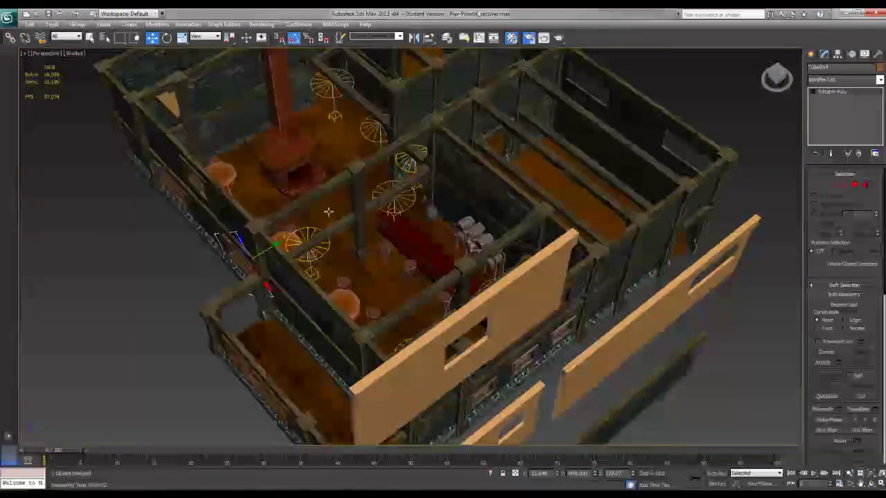
scroll(425, 239, "down", 5)
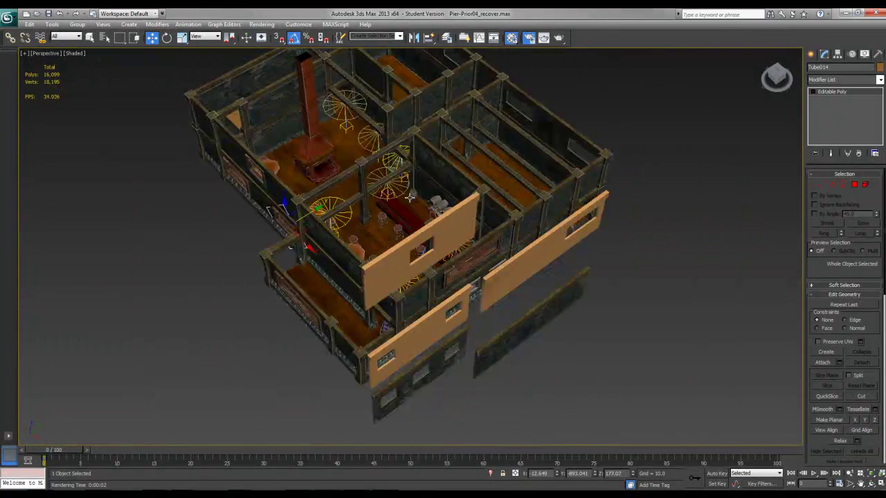
middle_click_drag(425, 240, 399, 181, "alt")
left_click(462, 201)
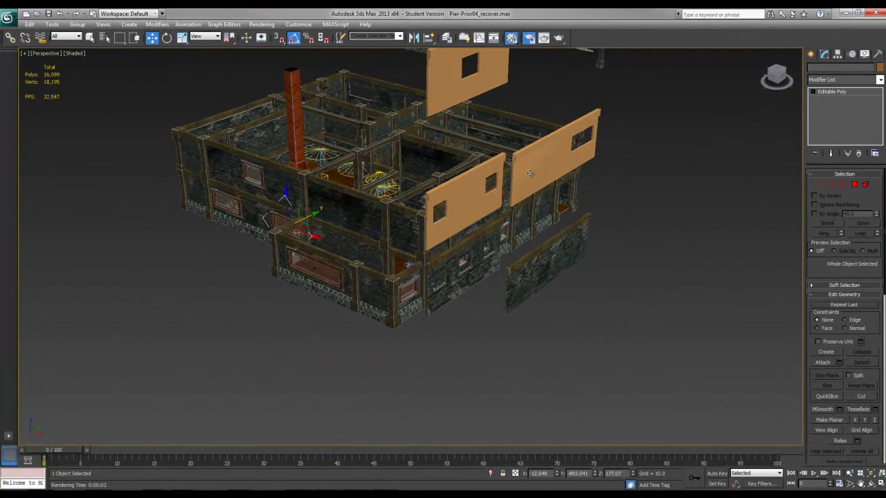
left_click(471, 79, "ctrl")
left_click(545, 160, "ctrl")
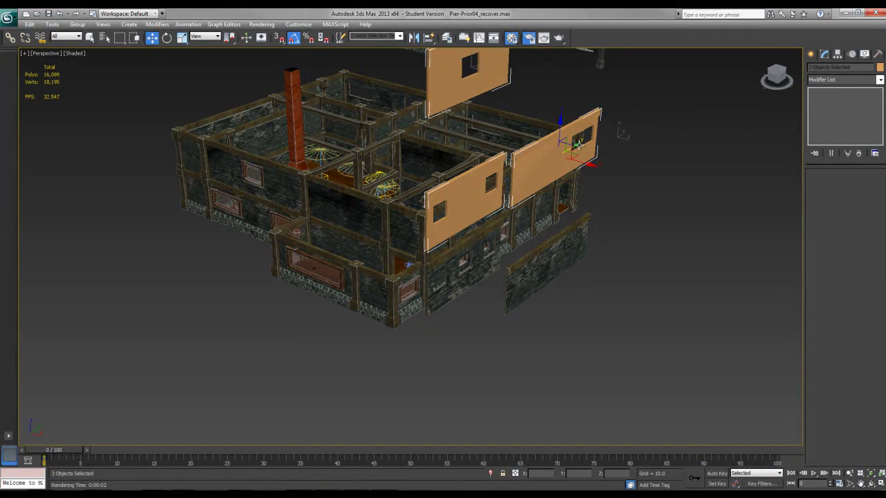
Nudge a timber beam, then move the orange wall panels right and upward
left_click(580, 144)
left_click_drag(589, 135, 530, 164)
left_click(534, 163)
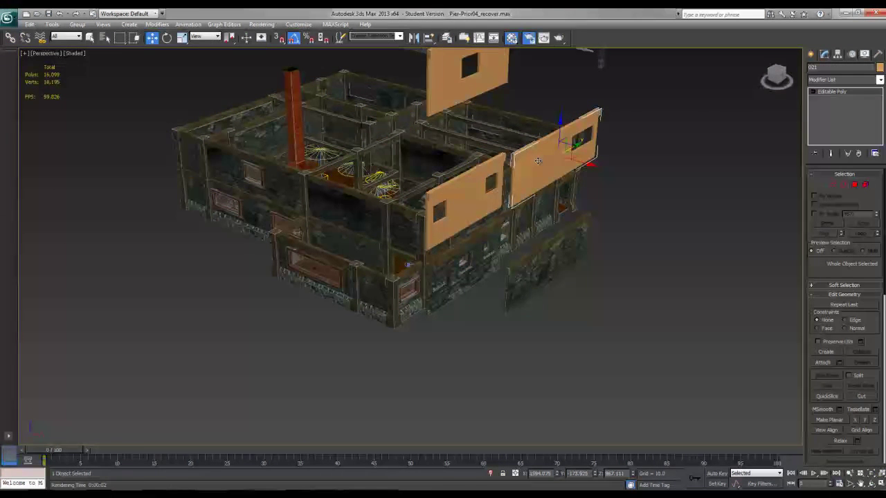
left_click(450, 81, "ctrl")
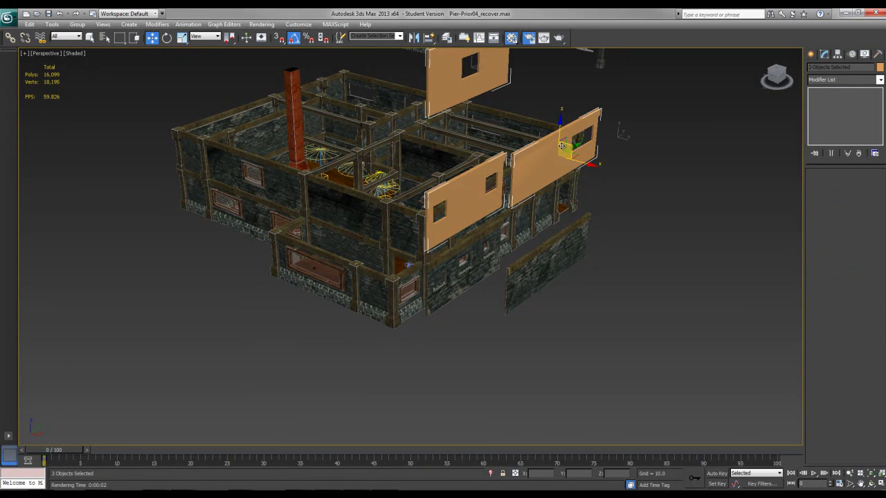
left_click_drag(577, 148, 692, 152)
Lower wall section 018 down along Z below the building
left_click(479, 261)
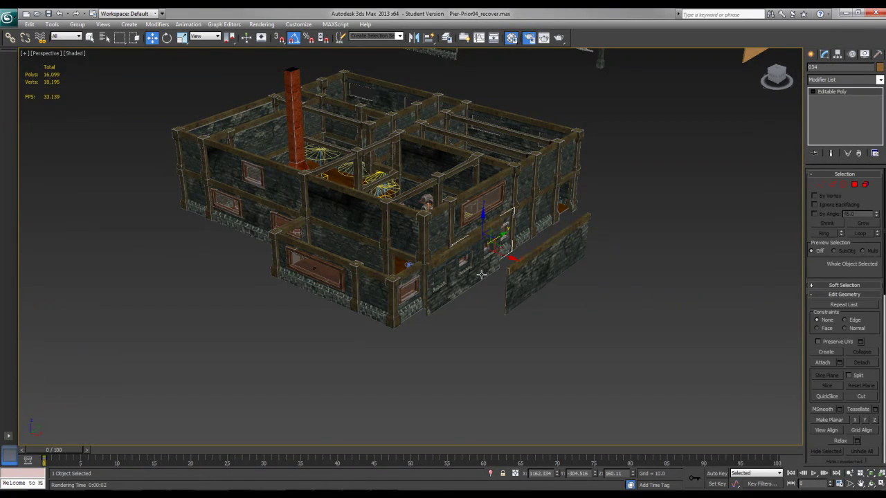
left_click(477, 271)
left_click_drag(466, 236, 489, 299)
scroll(516, 183, "up", 5)
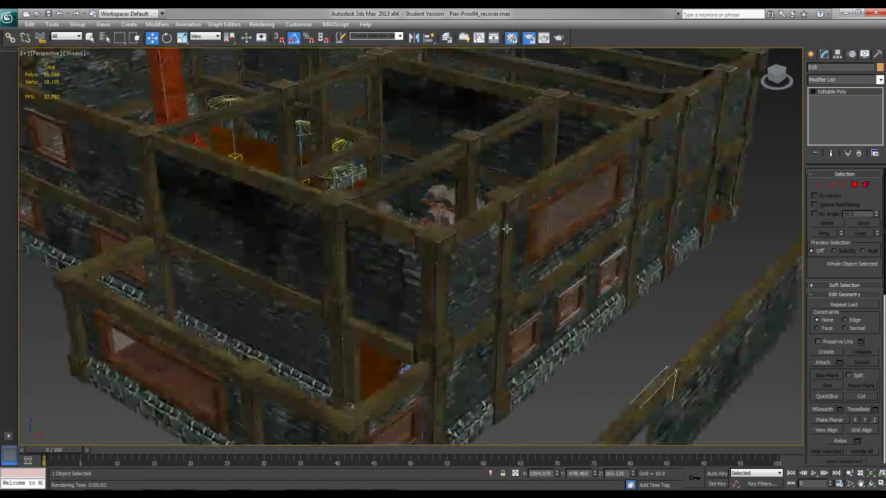
scroll(512, 194, "down", 4)
middle_click_drag(505, 201, 437, 176, "alt")
left_click(458, 249)
scroll(460, 259, "up", 5)
scroll(407, 198, "up", 8)
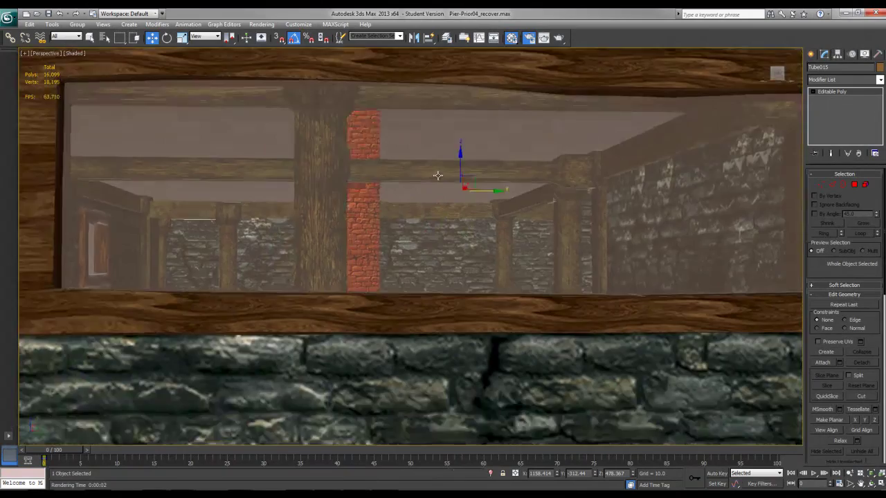
scroll(455, 185, "up", 5)
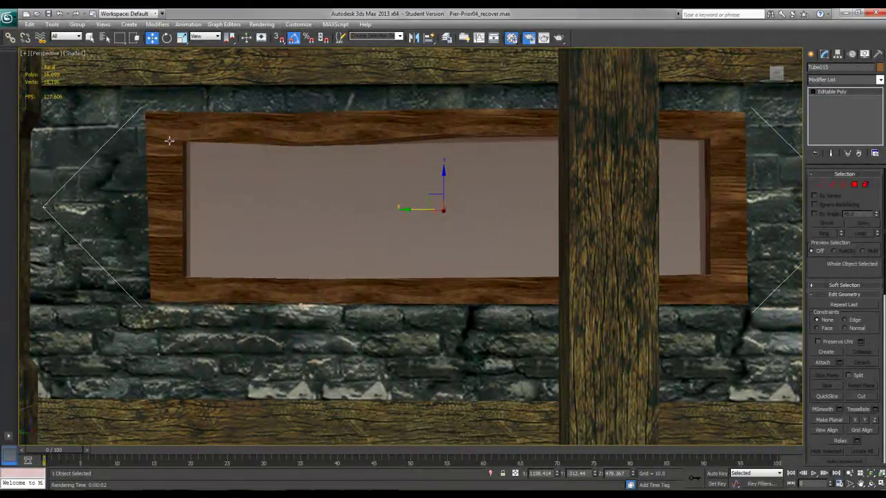
scroll(438, 220, "down", 5)
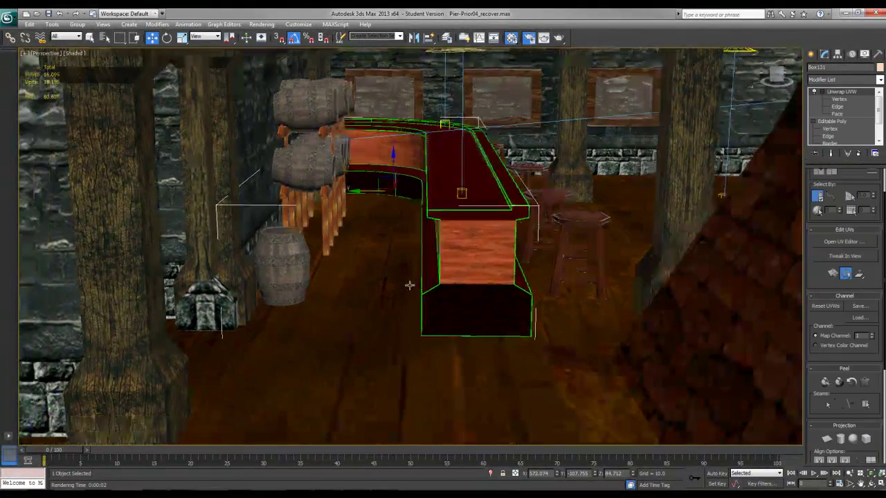
middle_click_drag(410, 285, 371, 297, "alt")
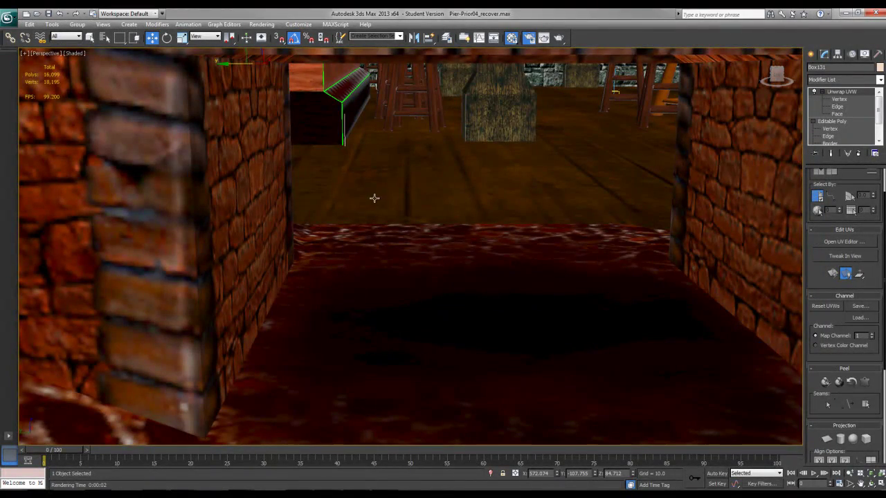
scroll(374, 198, "up", 5)
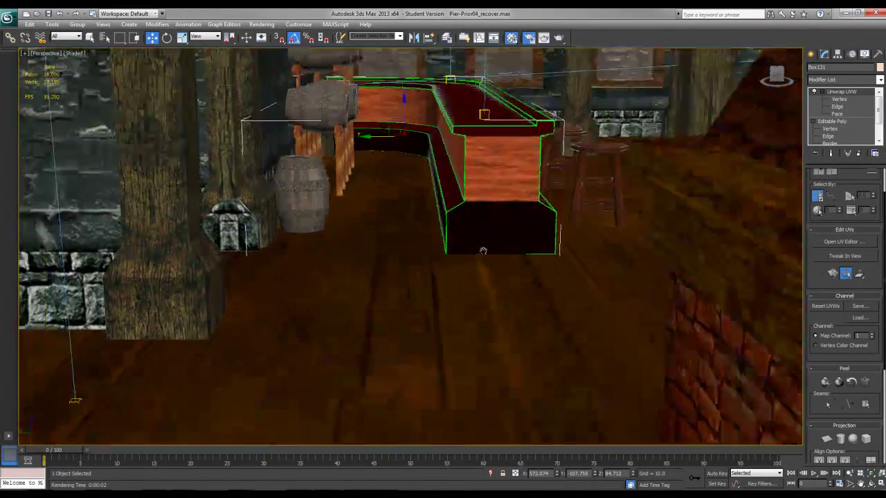
middle_click_drag(483, 251, 468, 295)
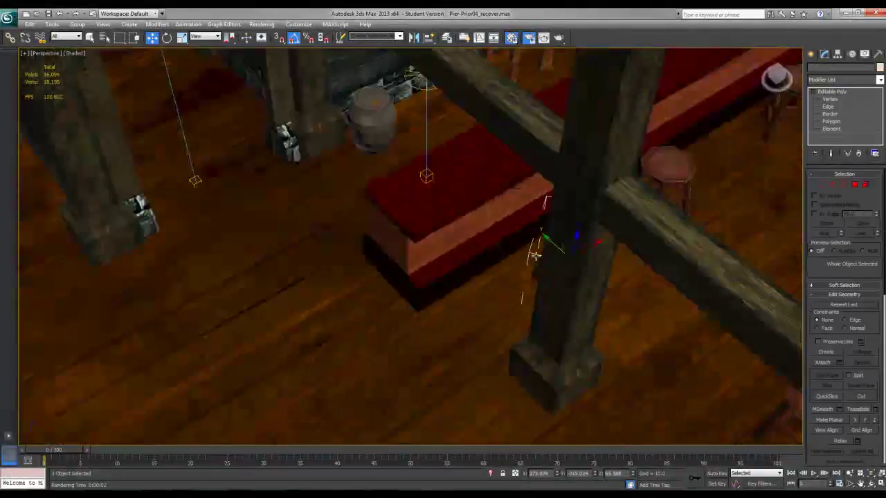
Frame the stool beside the bar in Consistent Colors shading and render the Perspective view
middle_click_drag(485, 263, 400, 226, "alt")
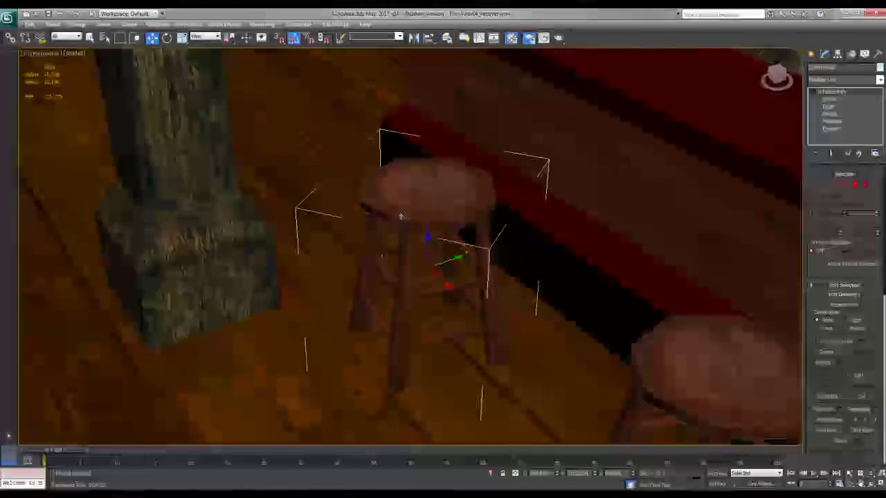
left_click(75, 53)
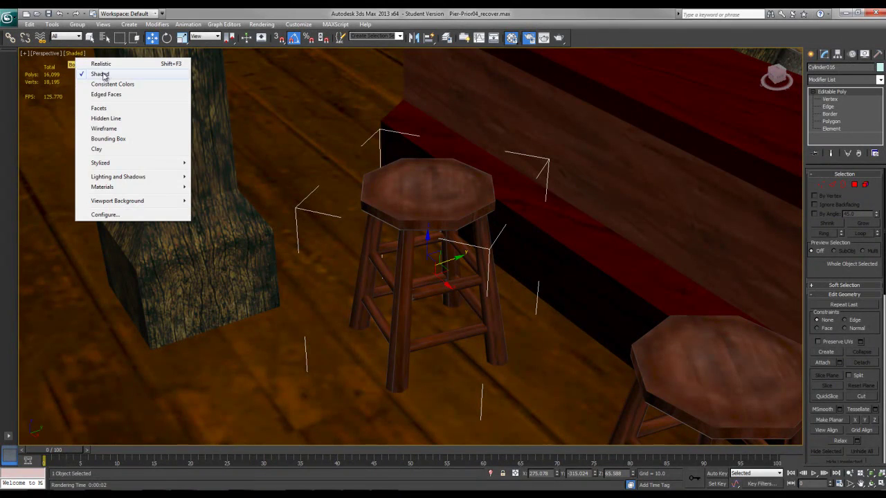
left_click(101, 74)
mouse_move(420, 200)
middle_mouse_down("alt")
mouse_move(411, 216)
mouse_move(408, 206)
middle_mouse_up("alt")
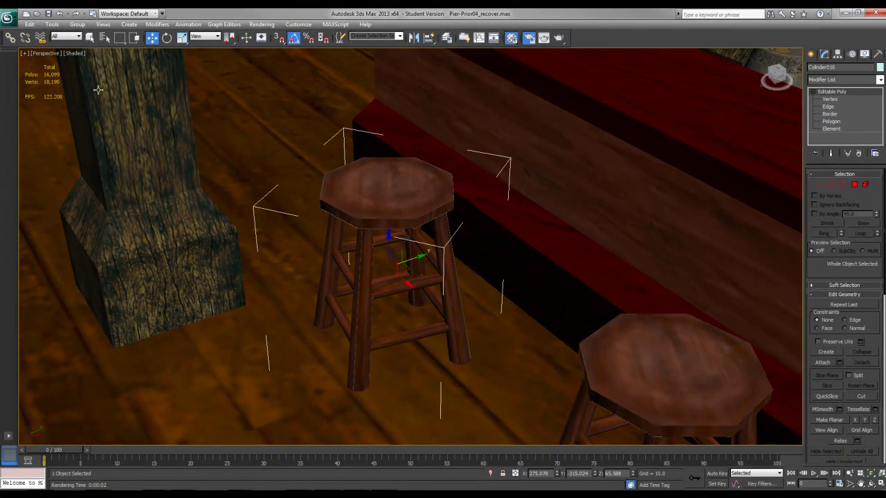
left_click(75, 54)
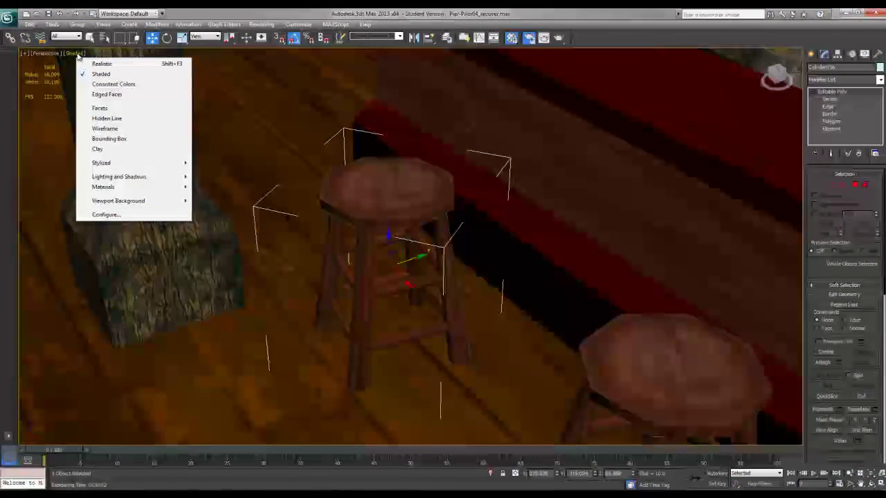
left_click(97, 83)
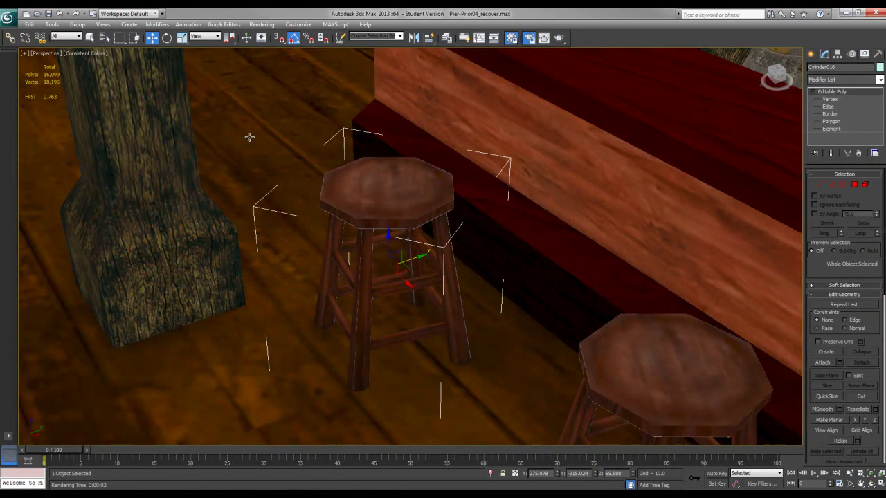
middle_click_drag(347, 195, 386, 186)
key("shift+q")
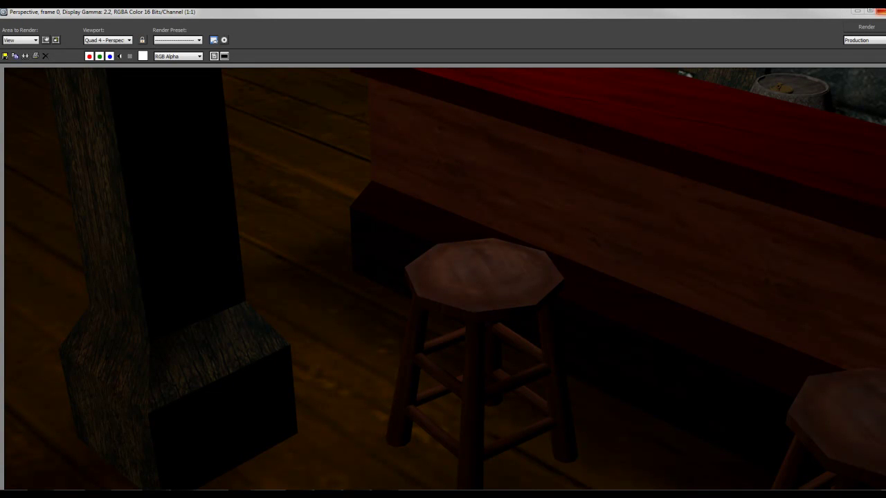
Close the Rendered Frame Window
left_click(879, 13)
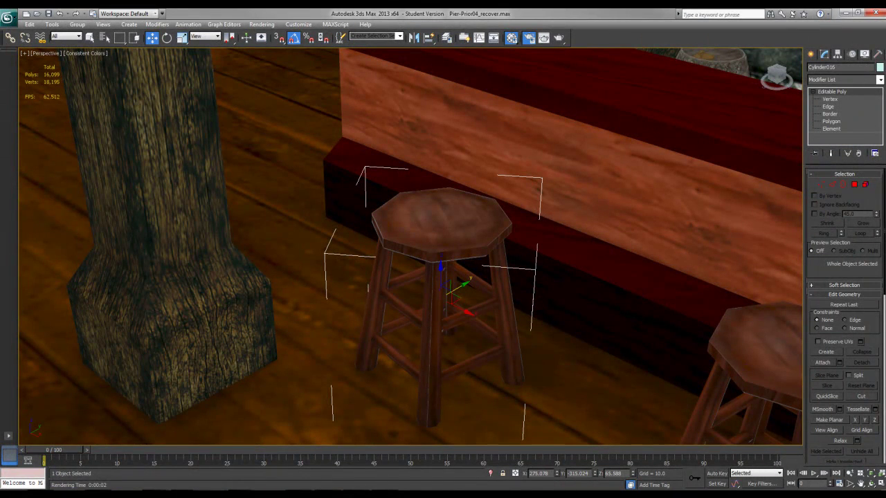
Bring the Untitled folder forward, then switch to the Malazan_Thesis folder window
mouse_move(243, 487)
left_click(332, 450)
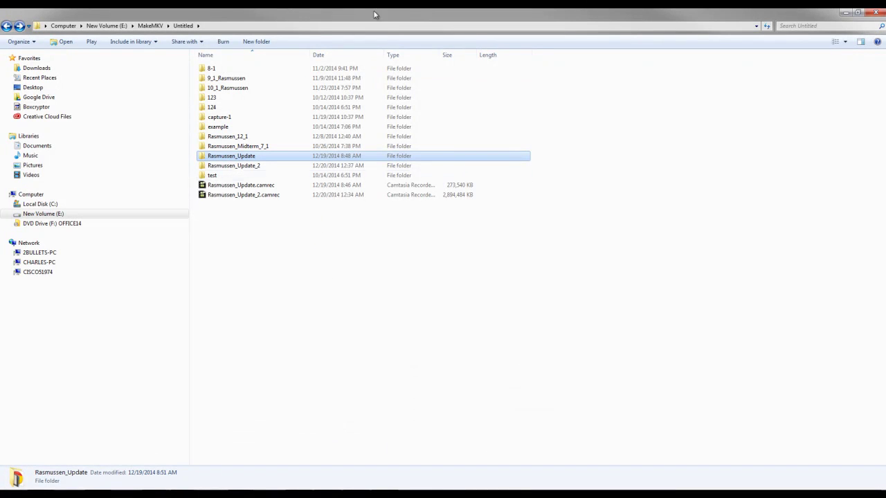
mouse_move(242, 487)
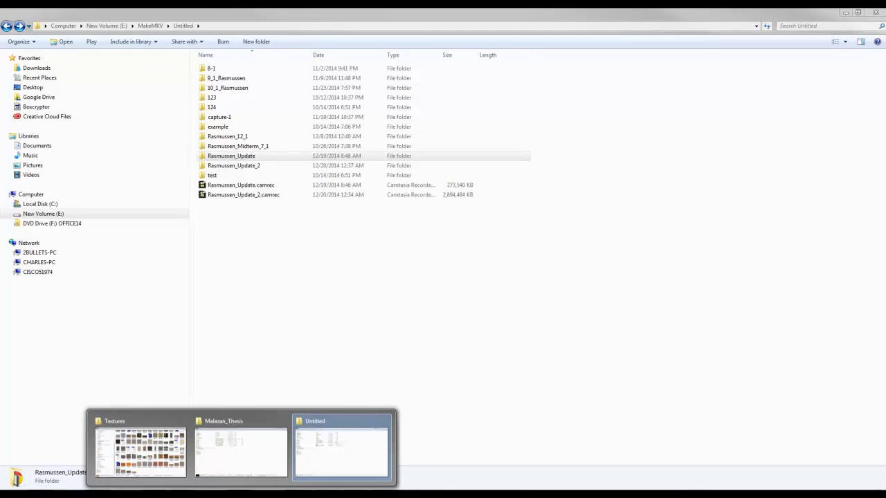
left_click(250, 465)
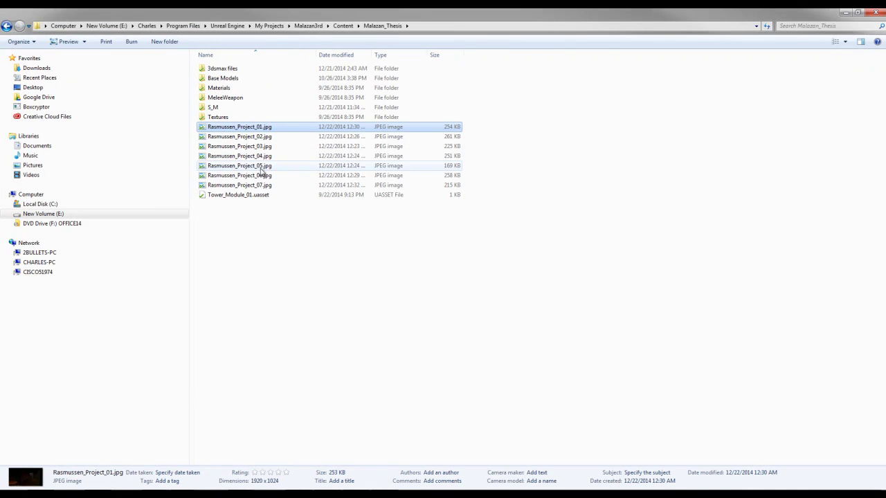